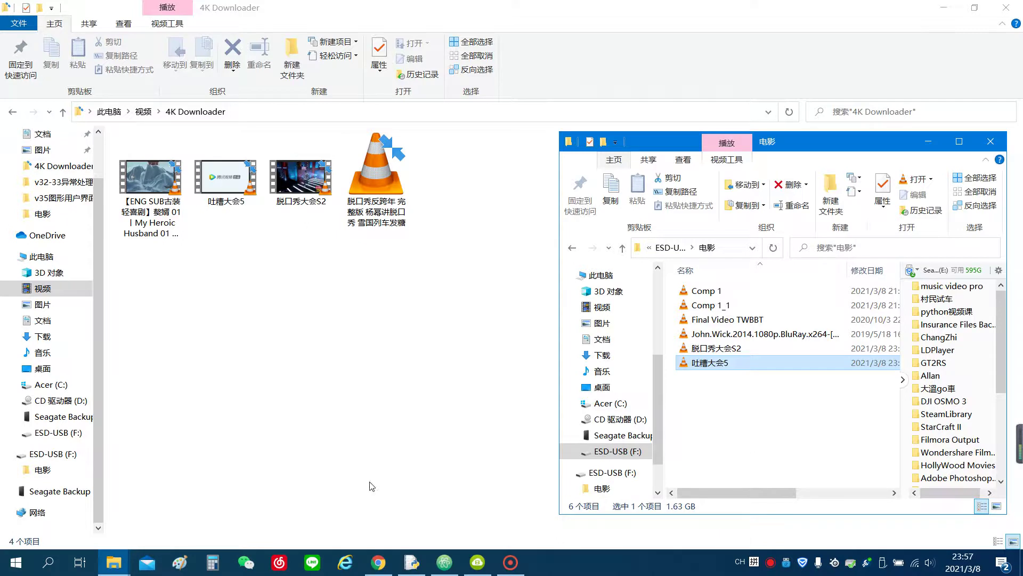
Select the long-named VLC video in the 4K Downloader folder.
left_click(380, 189)
Copy the VLC video into 电影 and retry after the 0x800700EA error.
left_click_drag(415, 257, 720, 424)
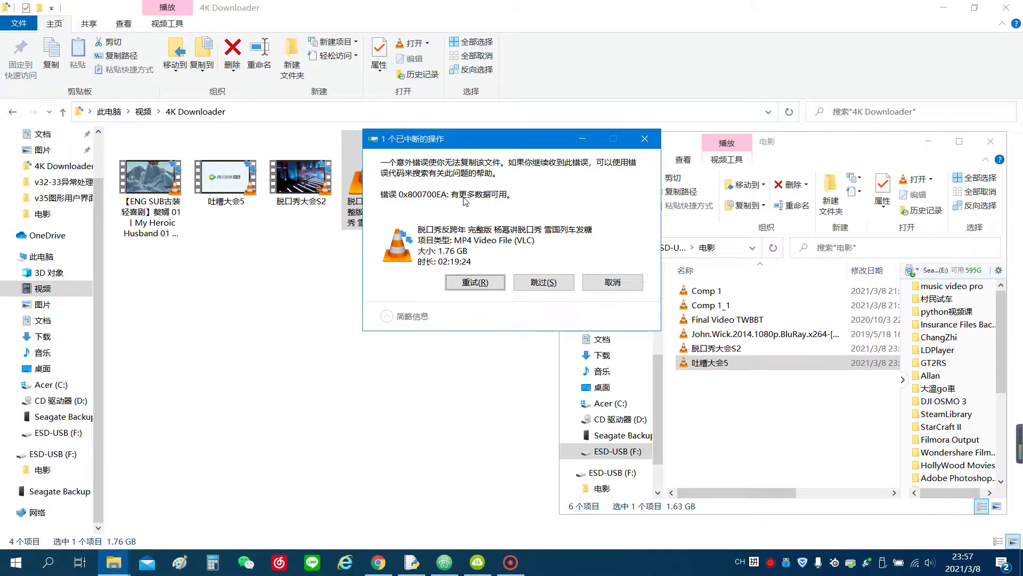
left_click(476, 282)
Cancel the interrupted 0x800700EA copy of the 1.76 GB video.
left_click(624, 282)
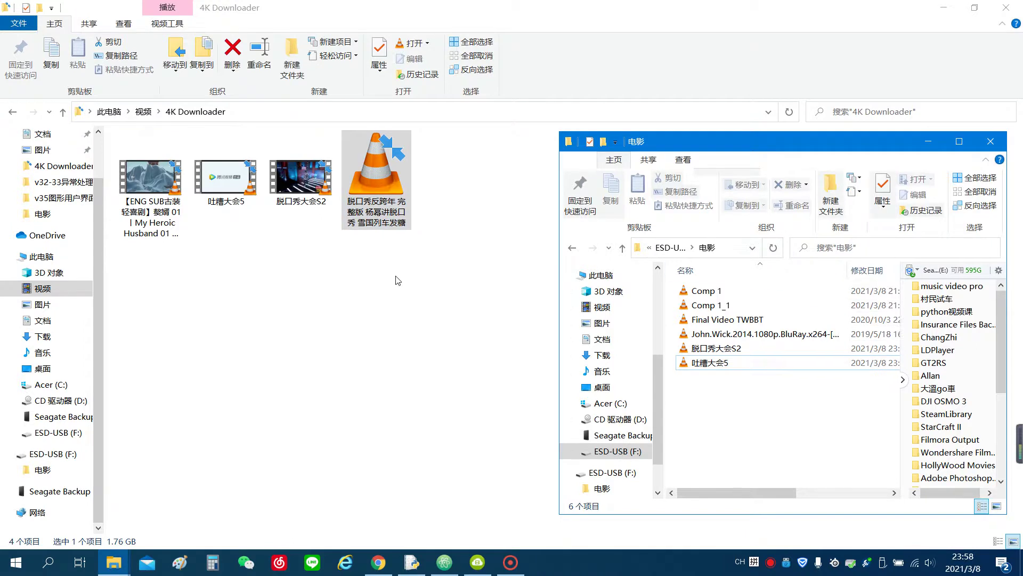
Rename the VLC video in 4K Downloader to 脱口秀杨幂 using pinyin input.
left_click(375, 199)
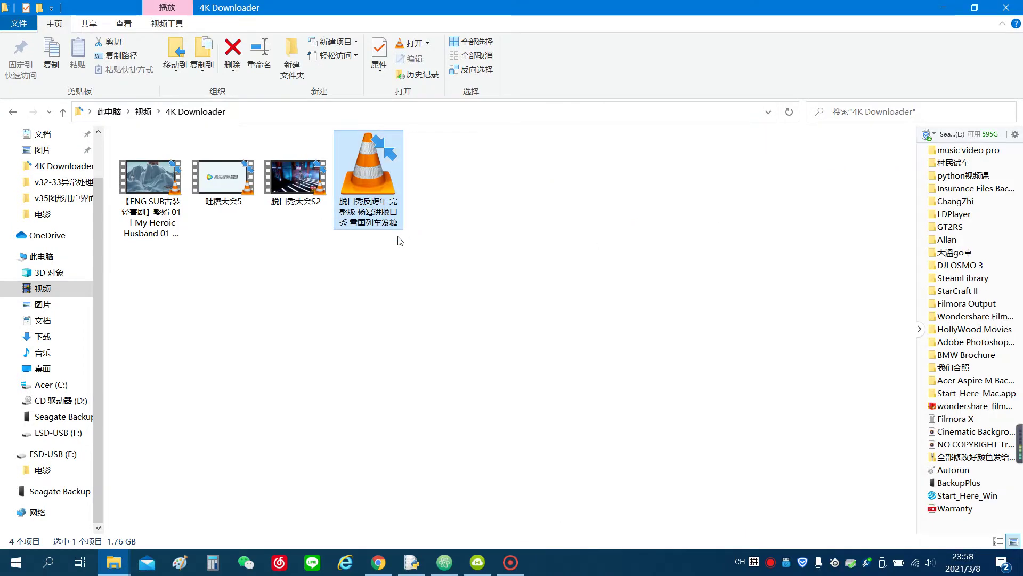
key("F2")
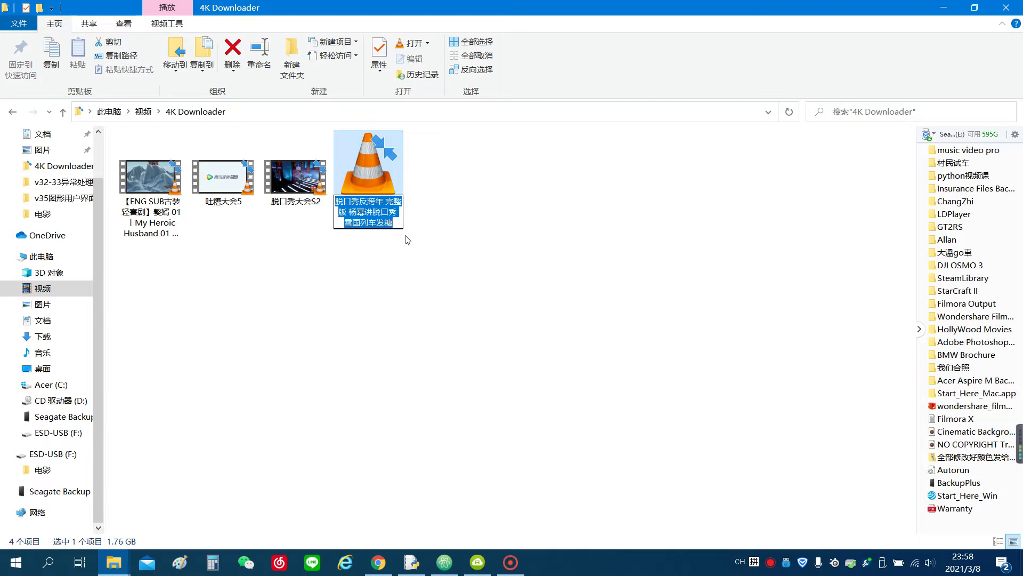
key("BackSpace")
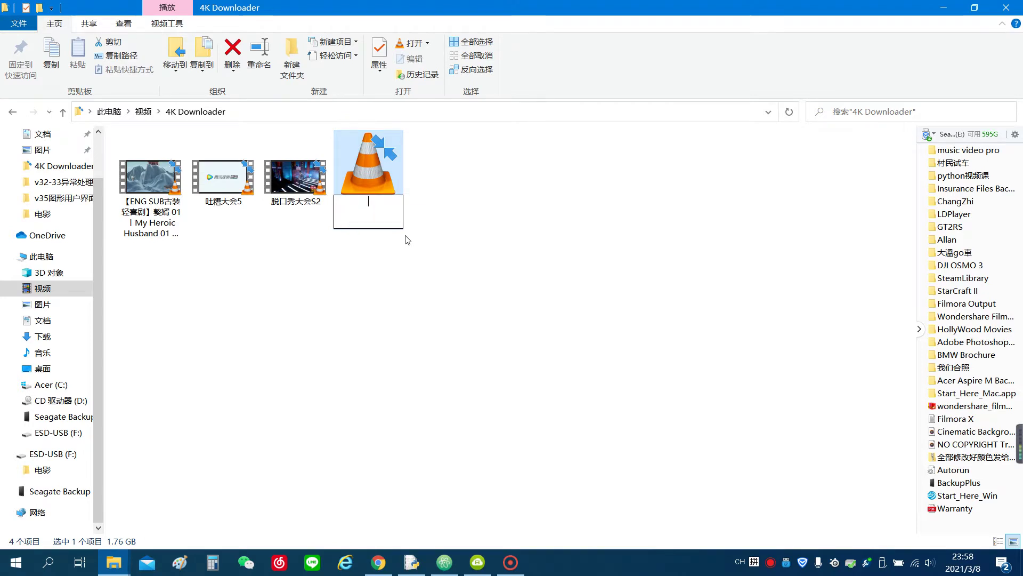
type("tuo'kou'xiu")
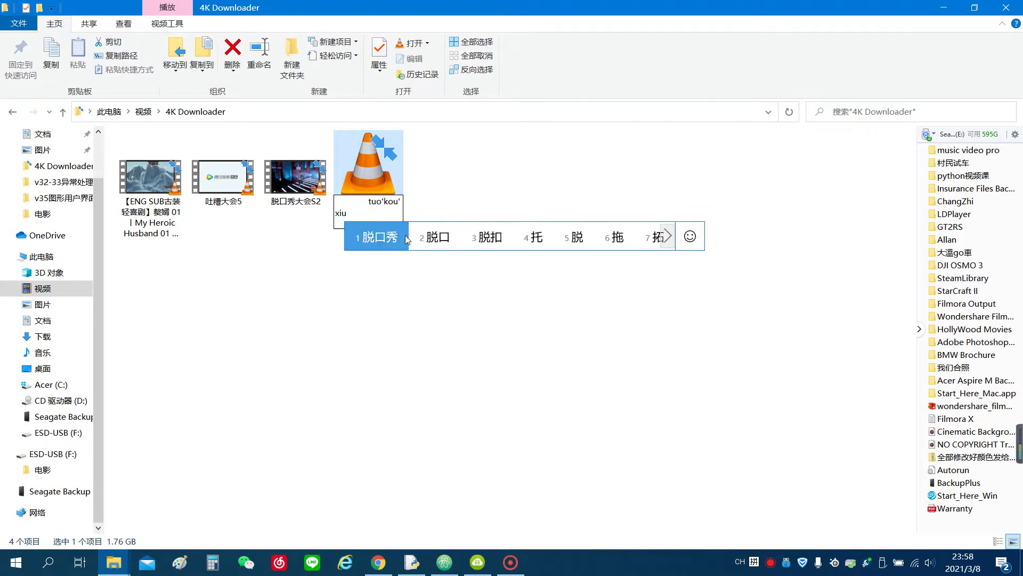
key("space")
type("脱口秀yang'mi")
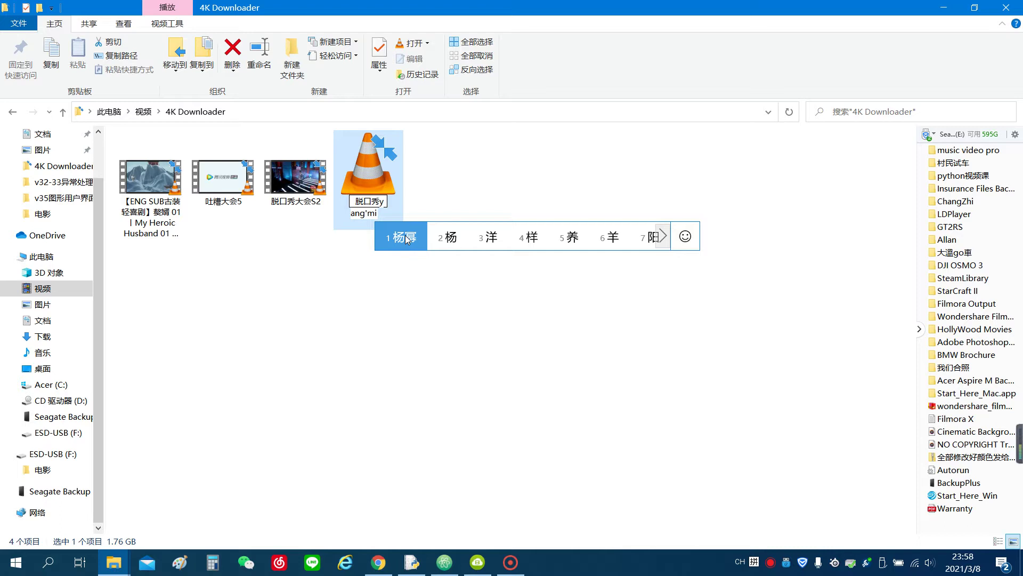
key("space")
key("Return")
key("alt+Tab")
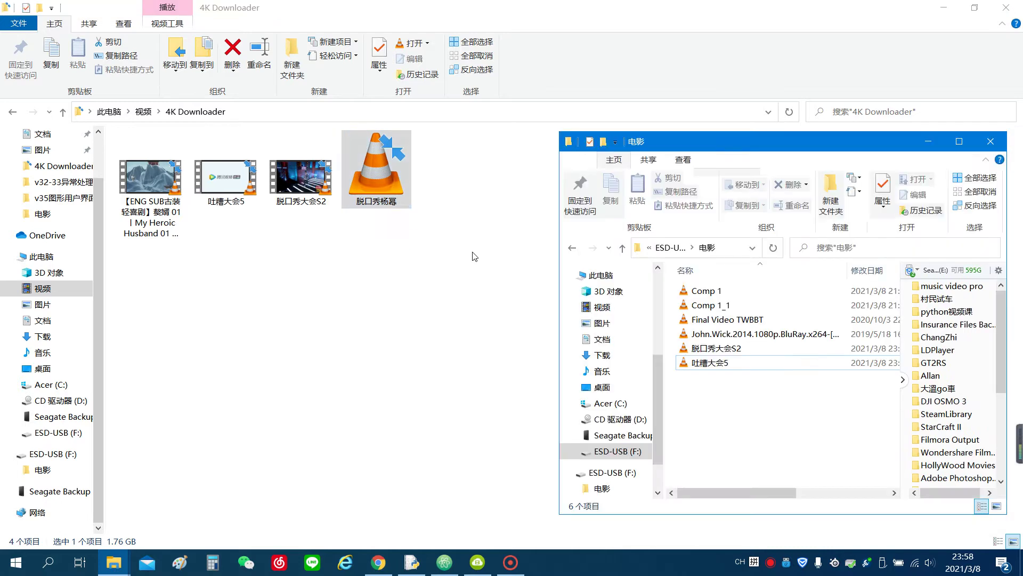
Copy 脱口秀杨幂 from 4K Downloader into the USB 电影 folder.
left_click_drag(405, 207, 724, 440)
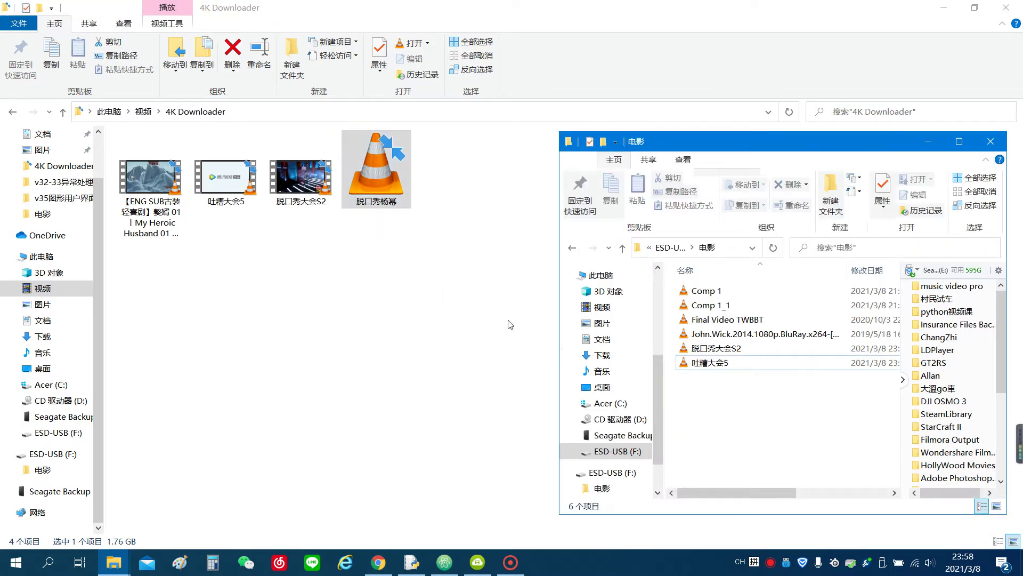